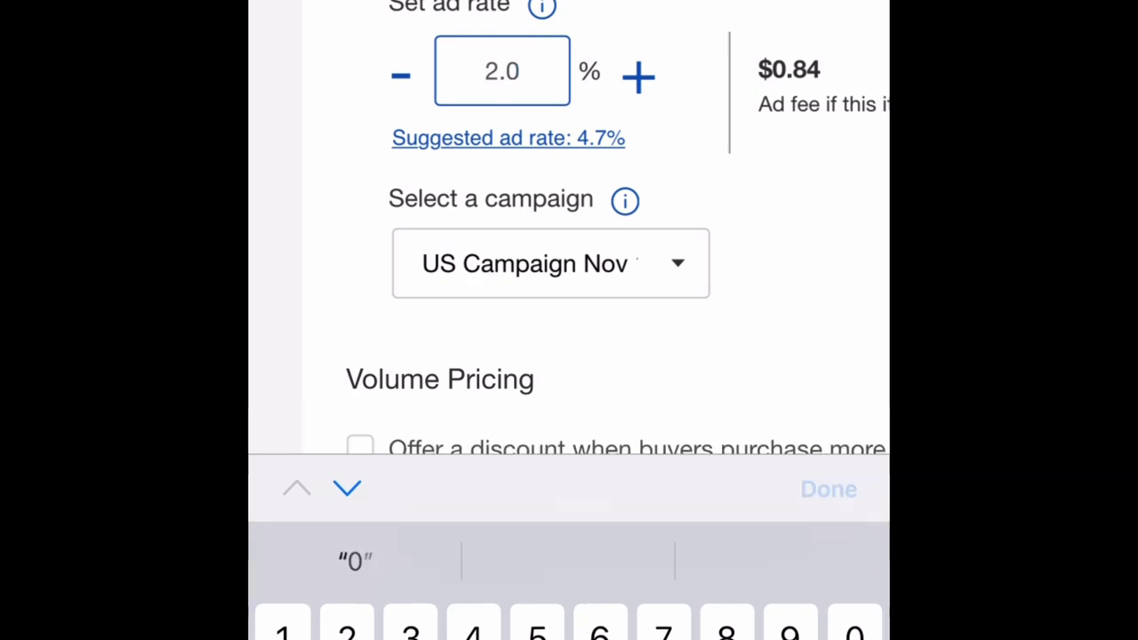
scroll(569, 320, "down", 7)
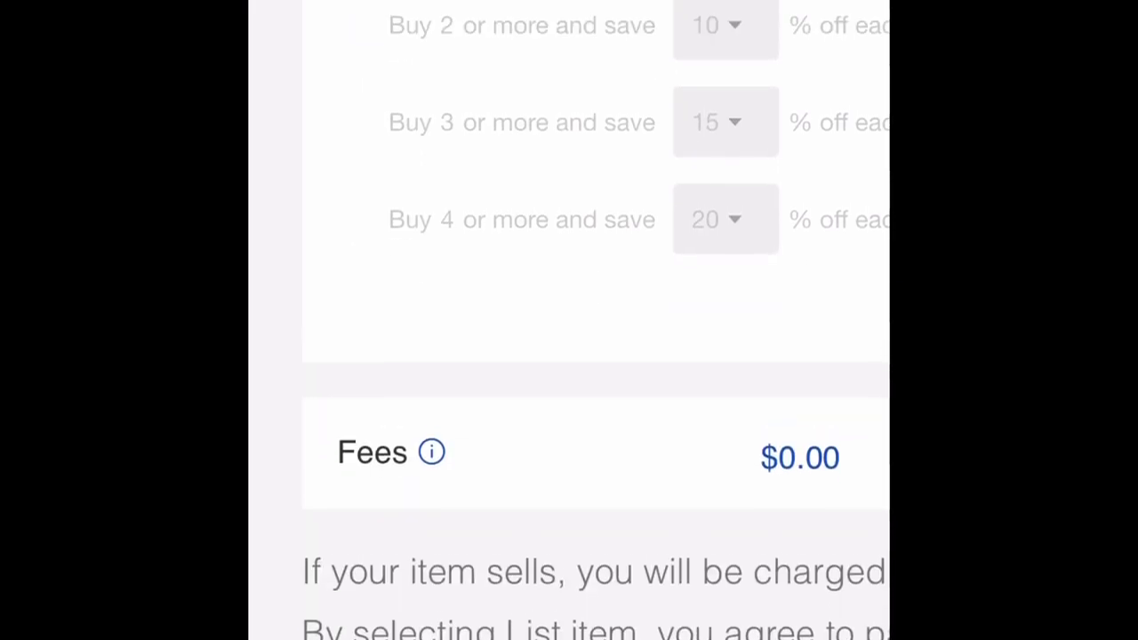
left_click_drag(854, 2, 854, 320)
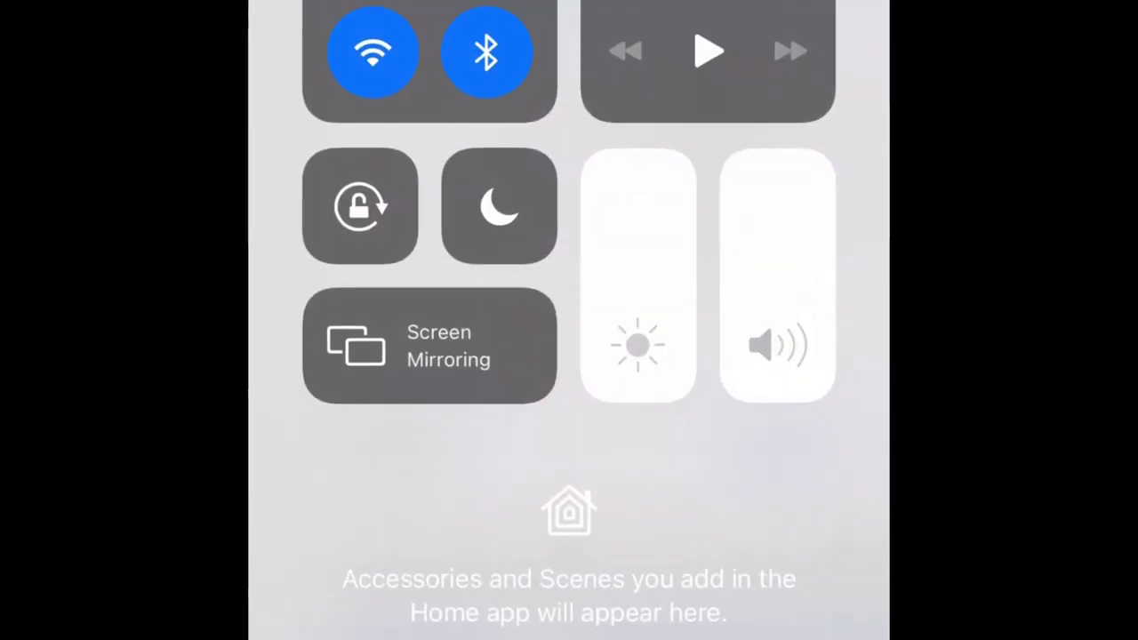
left_click_drag(569, 622, 569, 178)
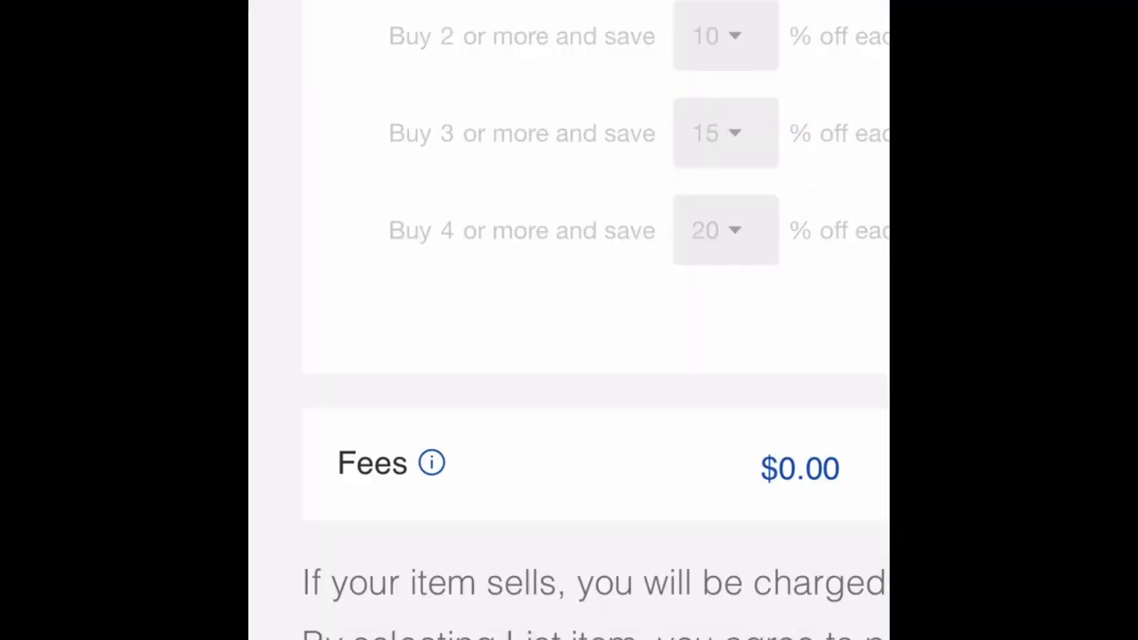
Step: Open the additional eBay site choices under International site visibility in the listing's shipping settings
scroll(569, 320, "up", 10)
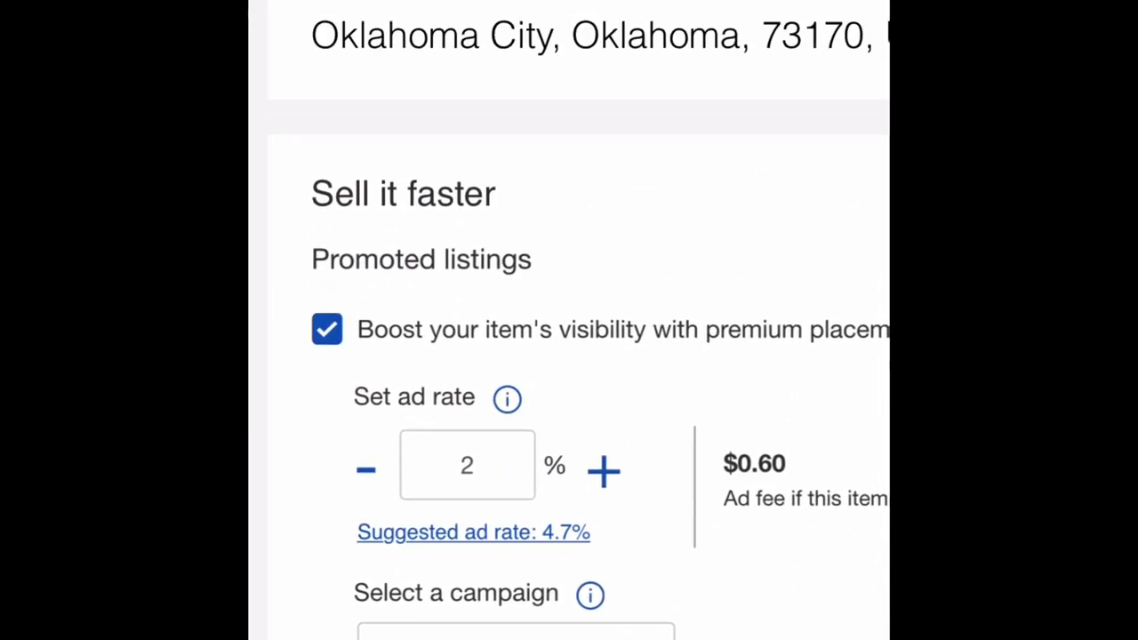
scroll(587, 320, "up", 6)
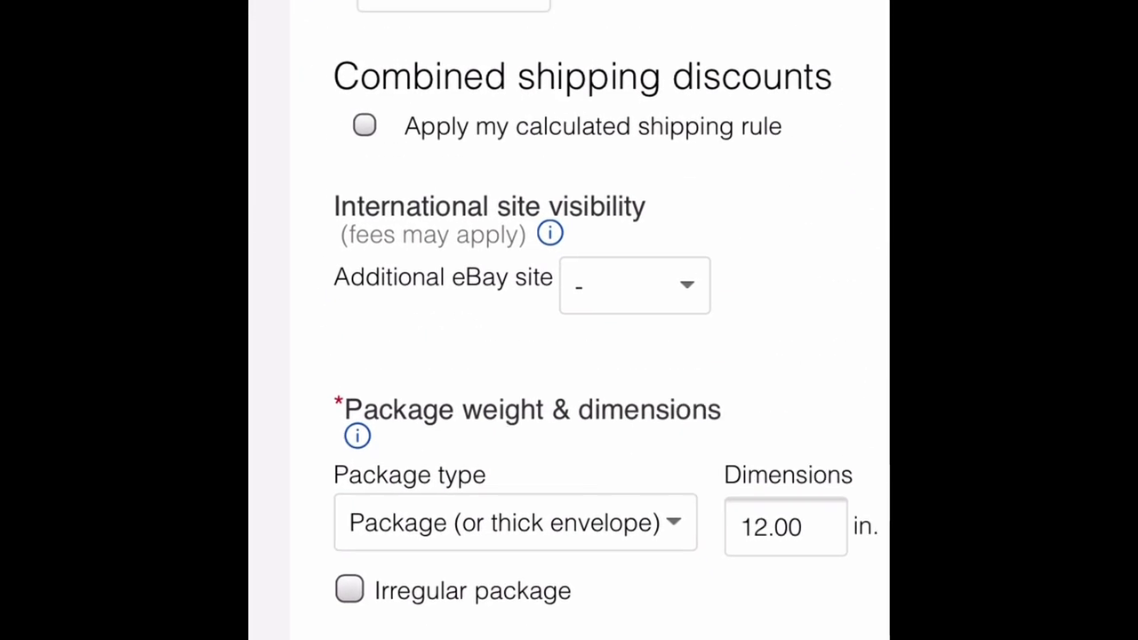
left_click(635, 285)
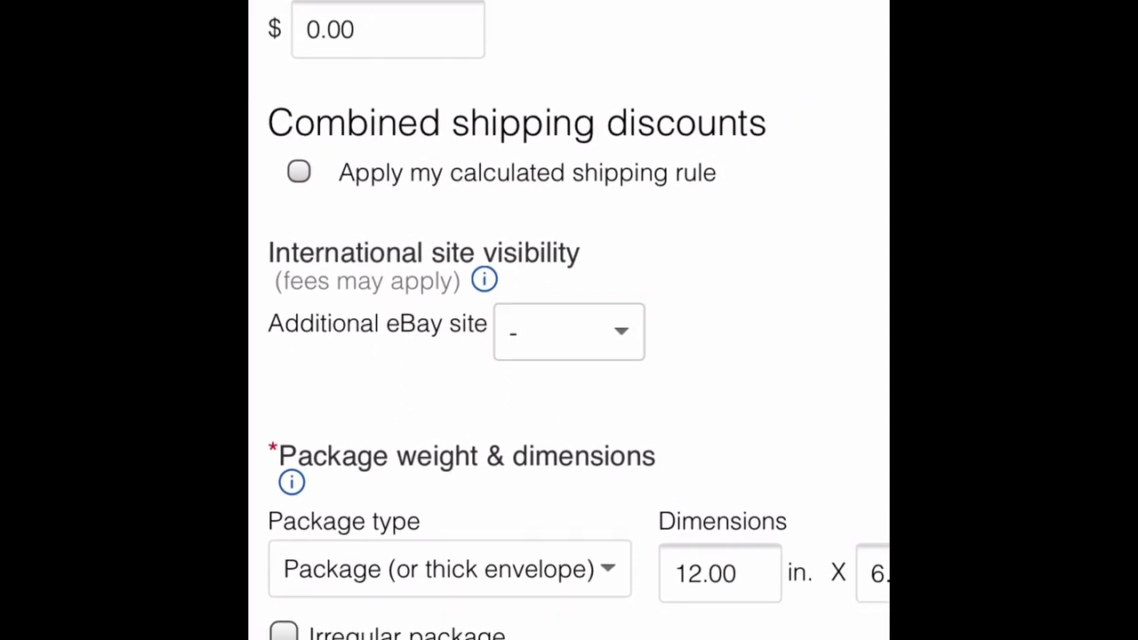
left_click(569, 330)
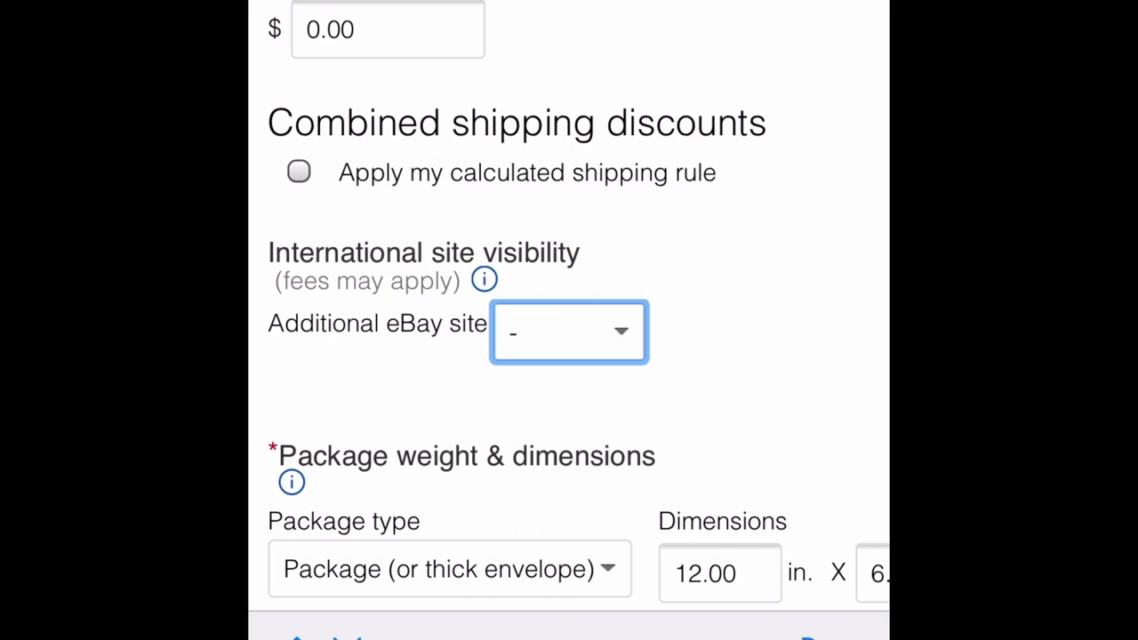
scroll(569, 320, "down", 20)
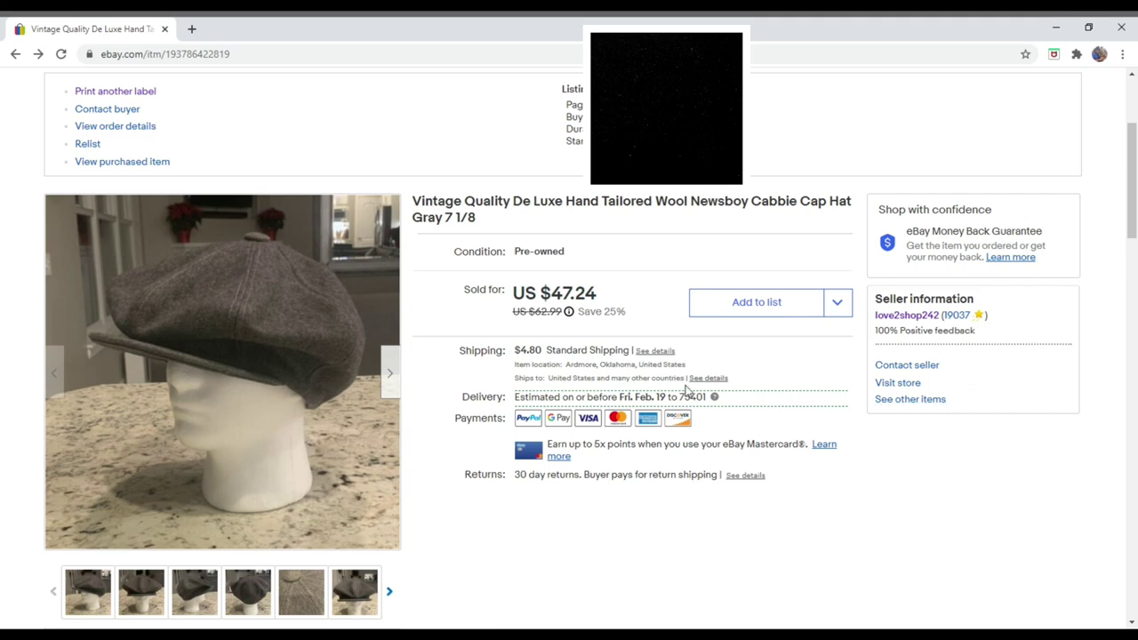
Step: Open the shipping label form for the newsboy cap order and examine its package details, services and additional options
left_click(124, 91)
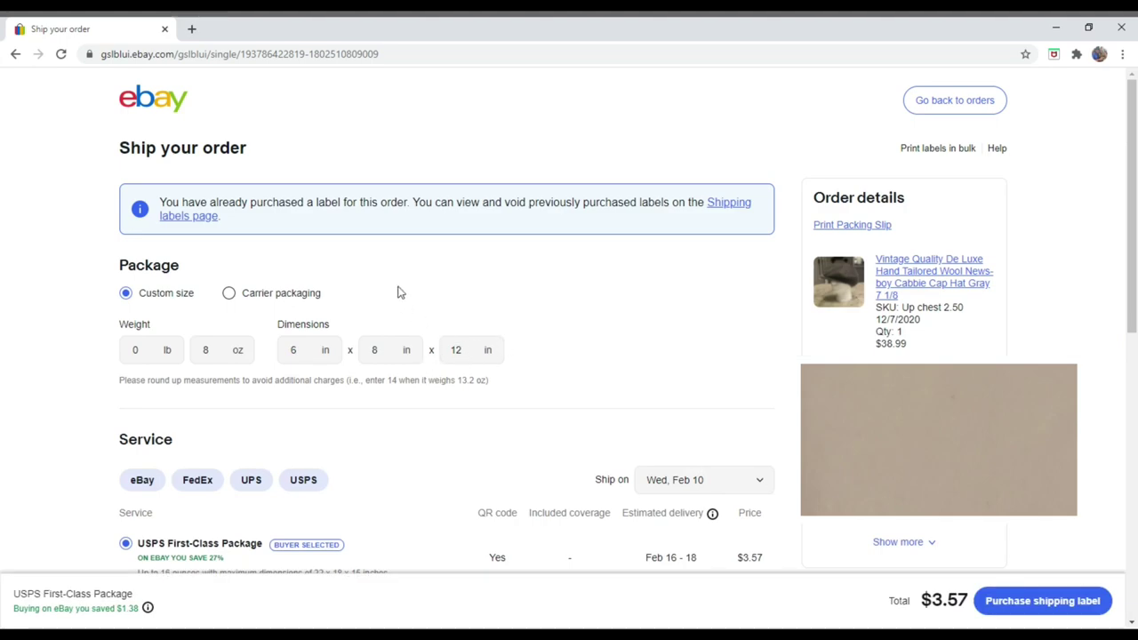
scroll(330, 213, "down", 2)
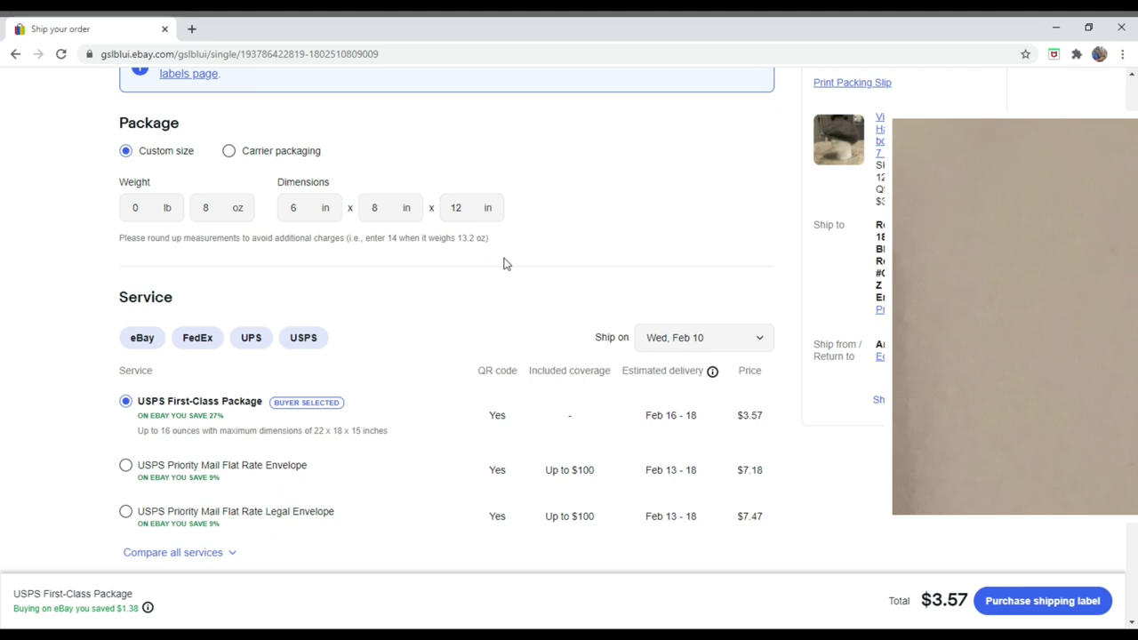
scroll(503, 263, "down", 3)
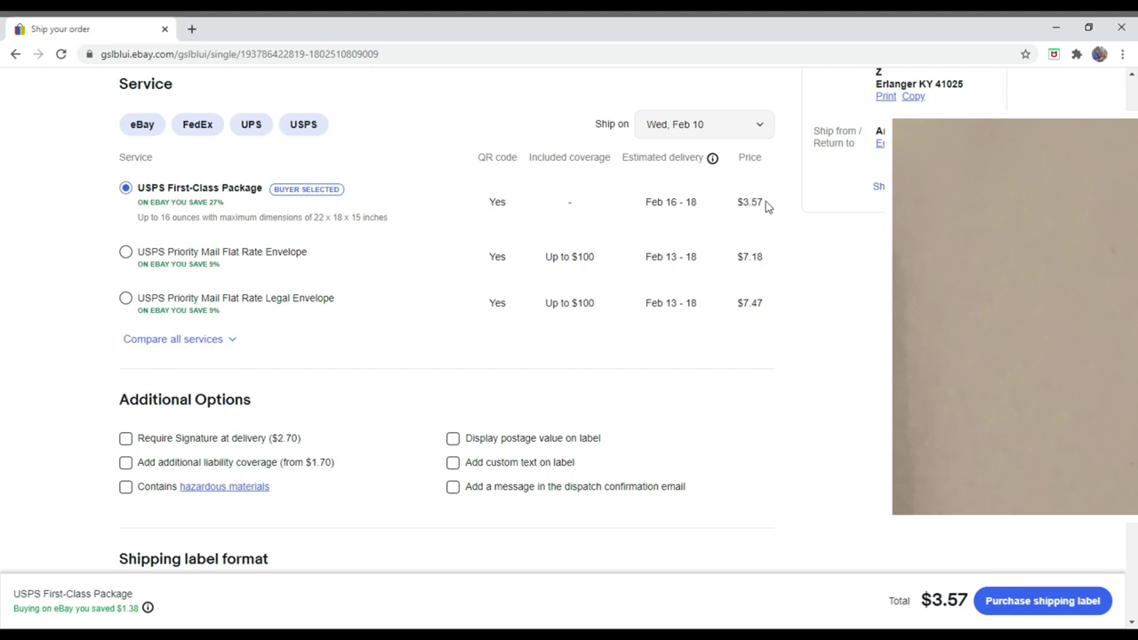
scroll(746, 222, "down", 4)
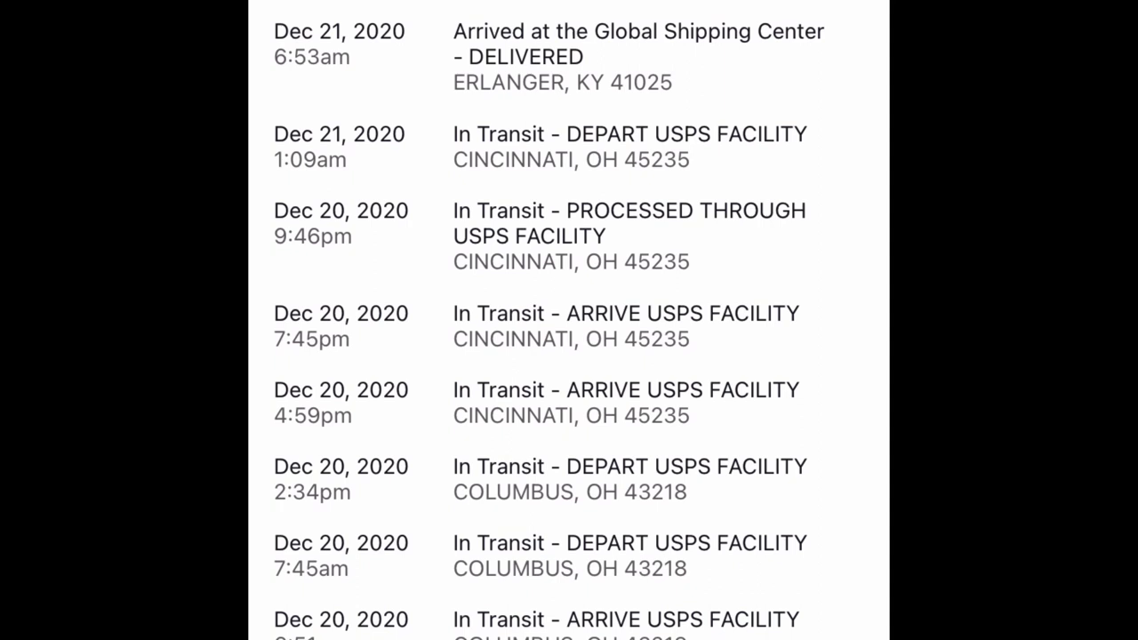
Step: Review the package's tracking history from the domestic transit scans up to the most recent international entries
scroll(569, 320, "up", 5)
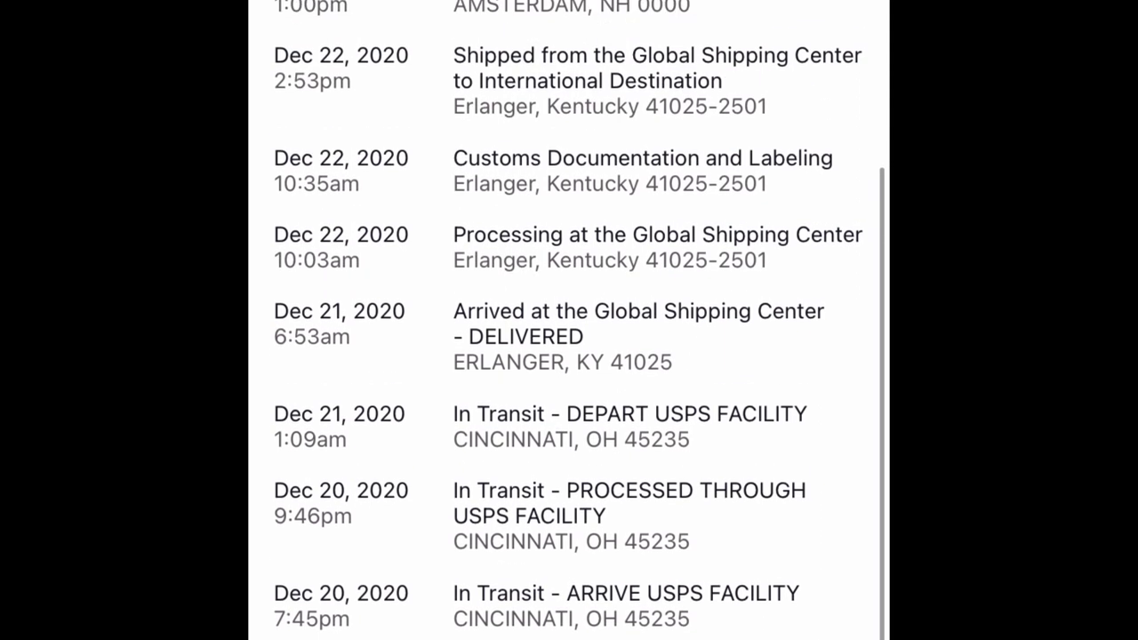
scroll(569, 320, "up", 5)
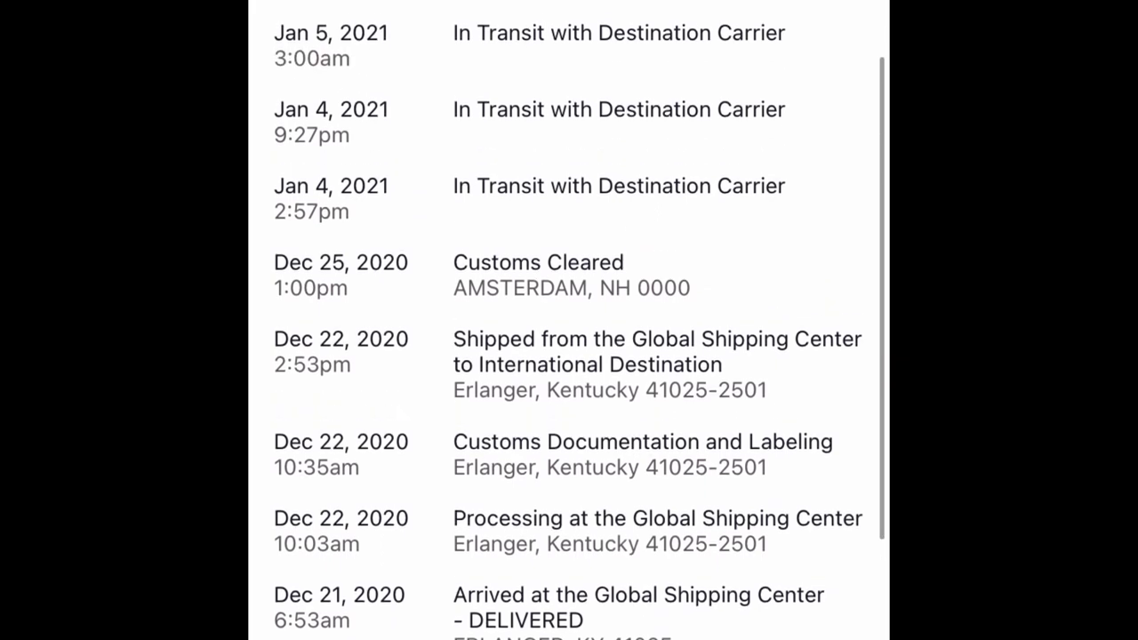
scroll(569, 320, "up", 2)
scroll(569, 320, "up", 1)
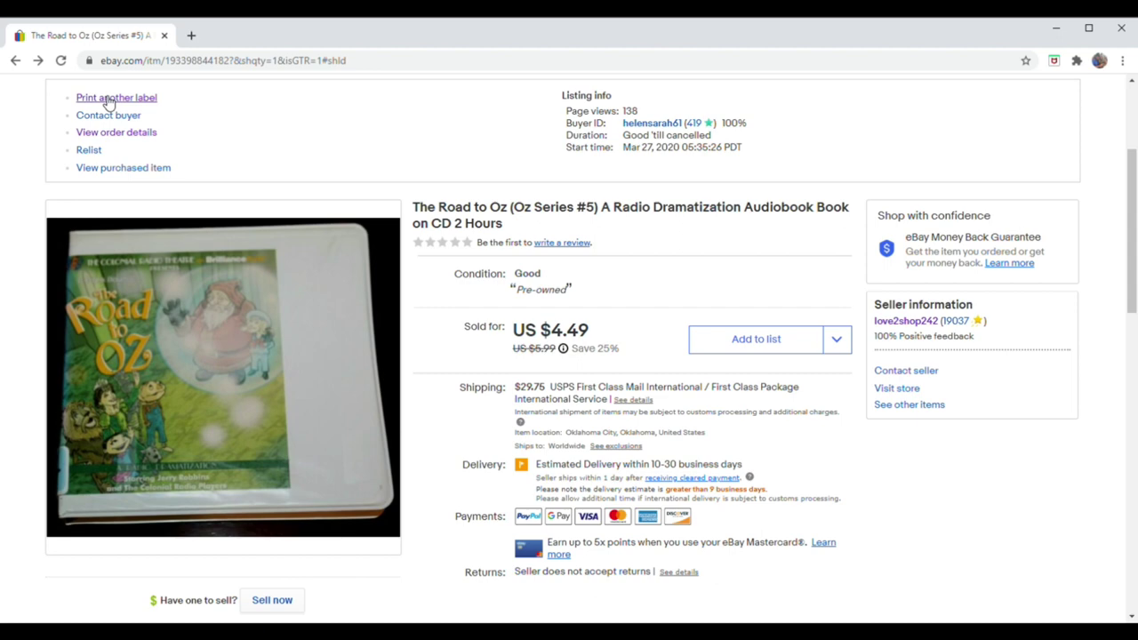
Step: Open the shipping label form for The Road to Oz audiobook order and show its package and service sections
left_click(109, 104)
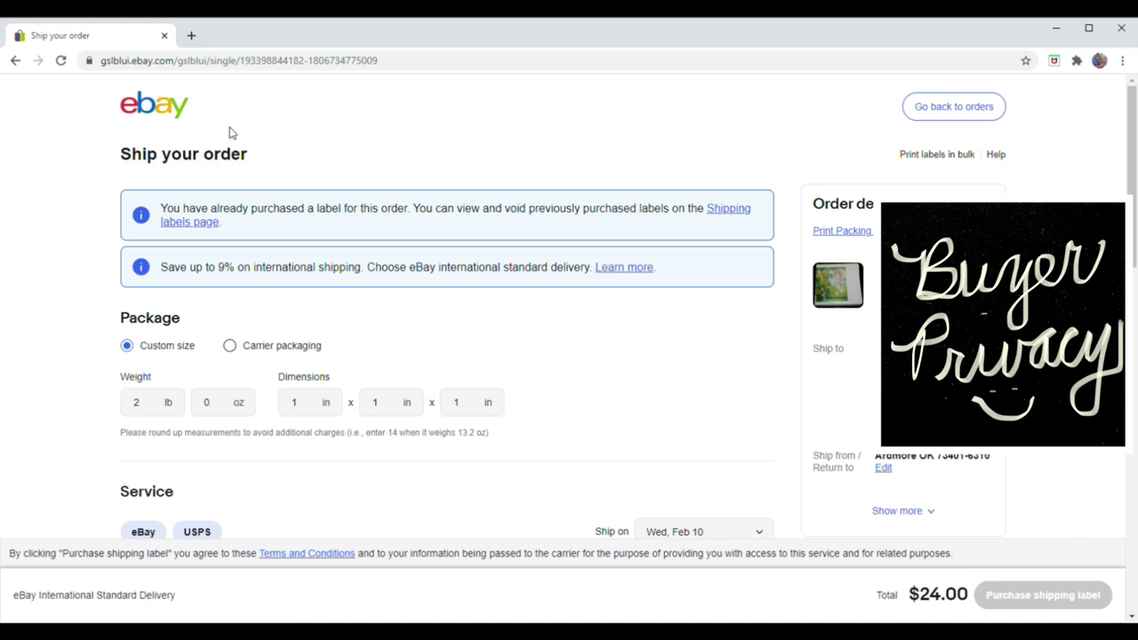
scroll(229, 132, "down", 1)
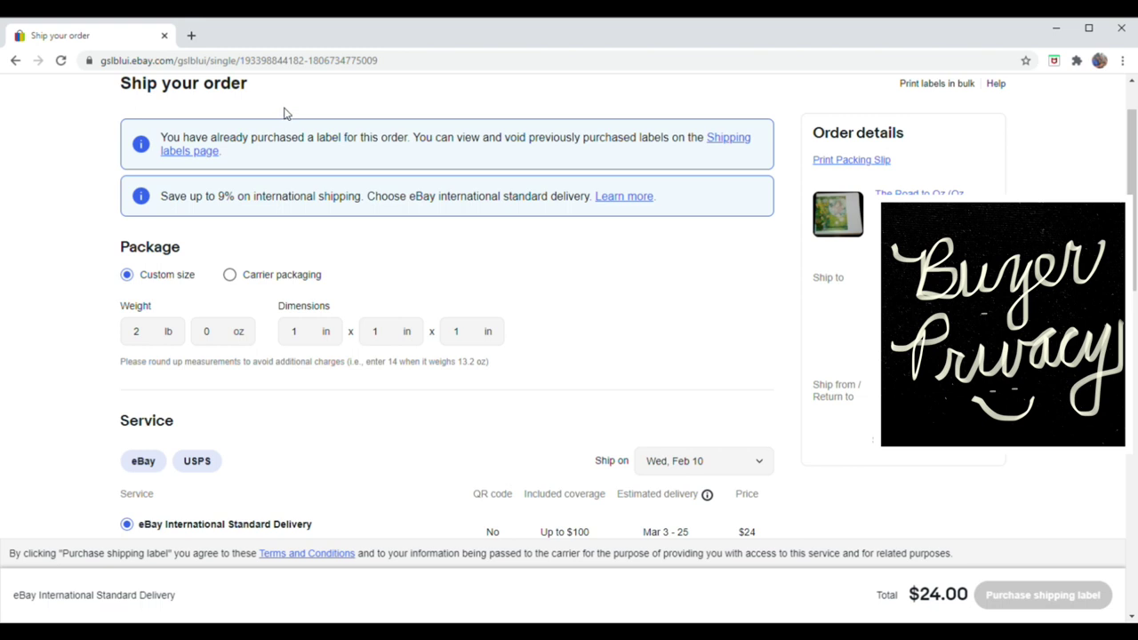
scroll(285, 113, "down", 1)
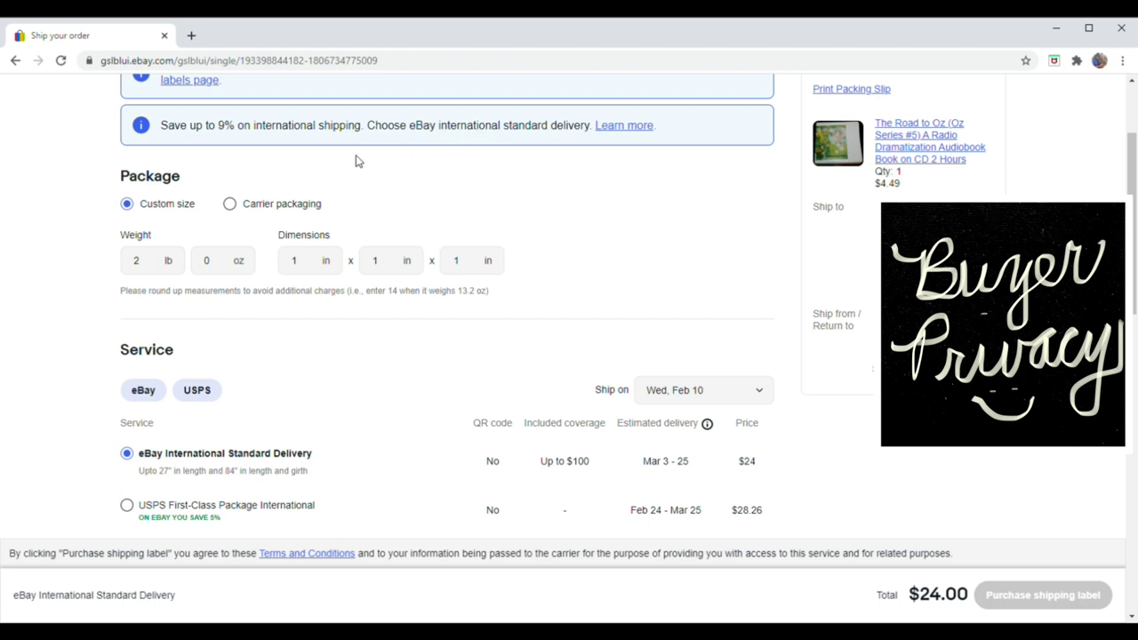
scroll(364, 157, "down", 1)
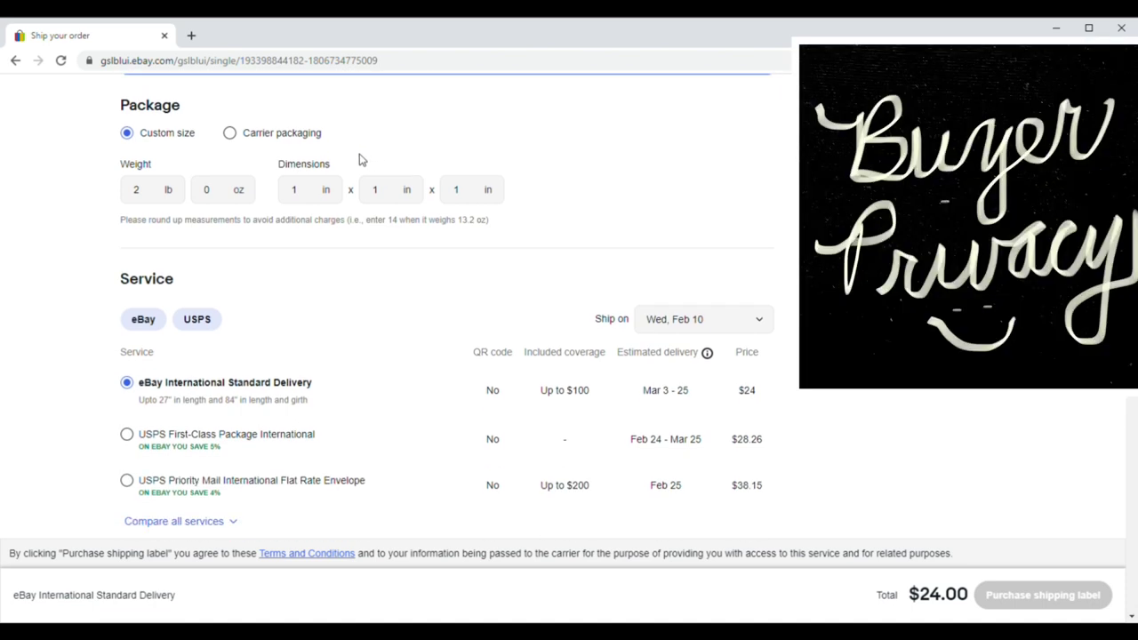
Step: Set the package dimensions to 8 x 8 x 4 in
scroll(252, 157, "down", 1)
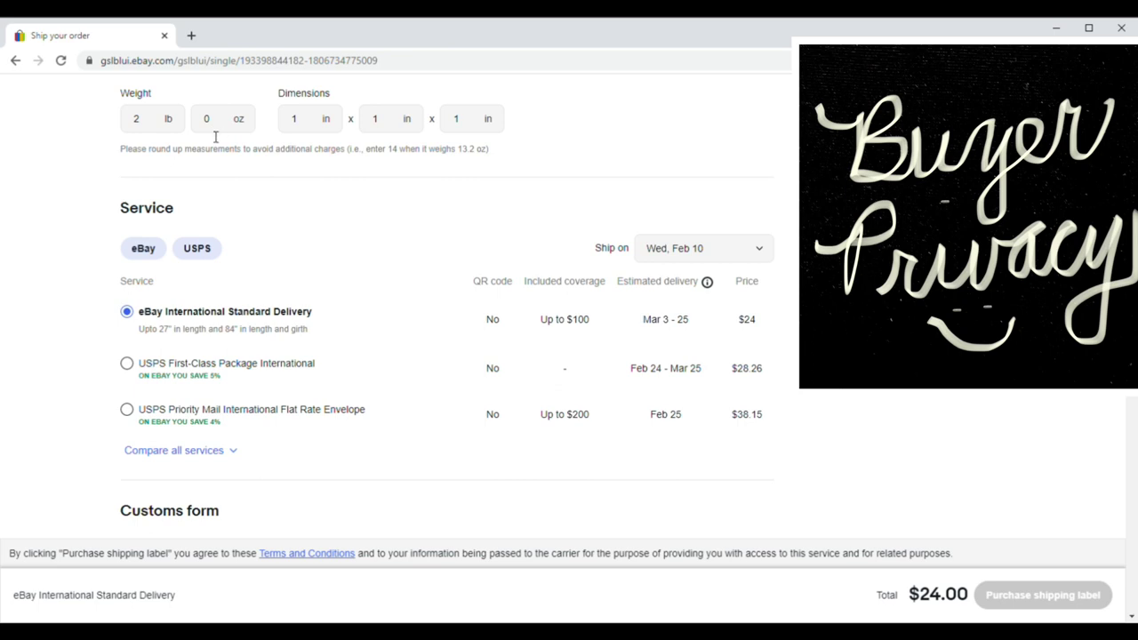
double_click(311, 128)
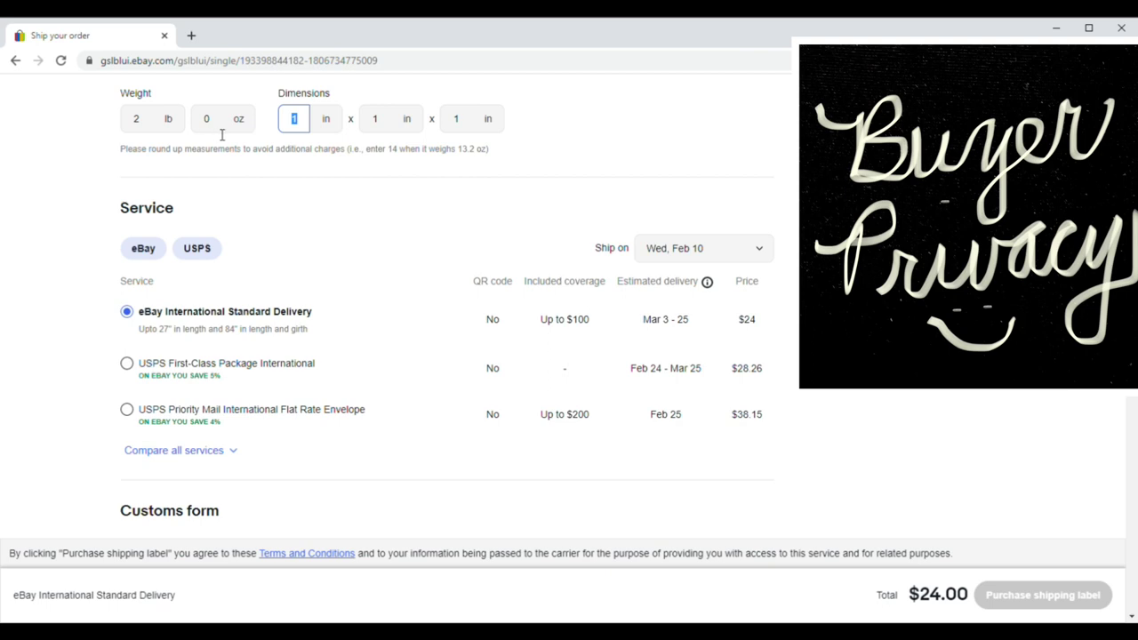
type("8")
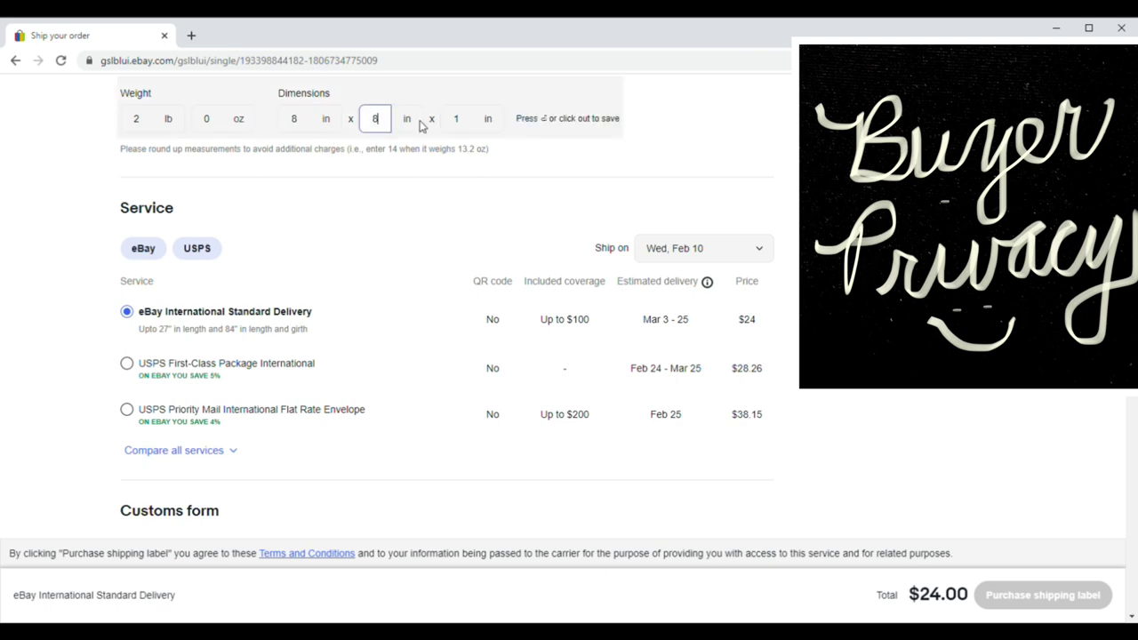
left_click(449, 125)
type("4")
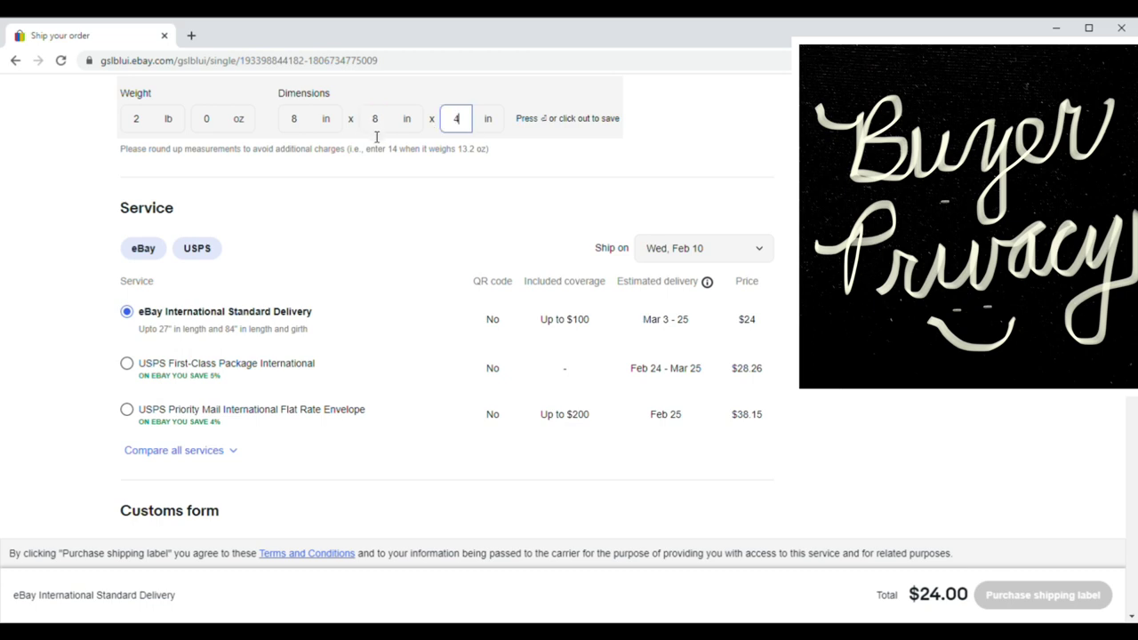
left_click(290, 207)
Step: Try the USPS First-Class Package International service, and return the selection to eBay International Standard Delivery
scroll(409, 194, "down", 2)
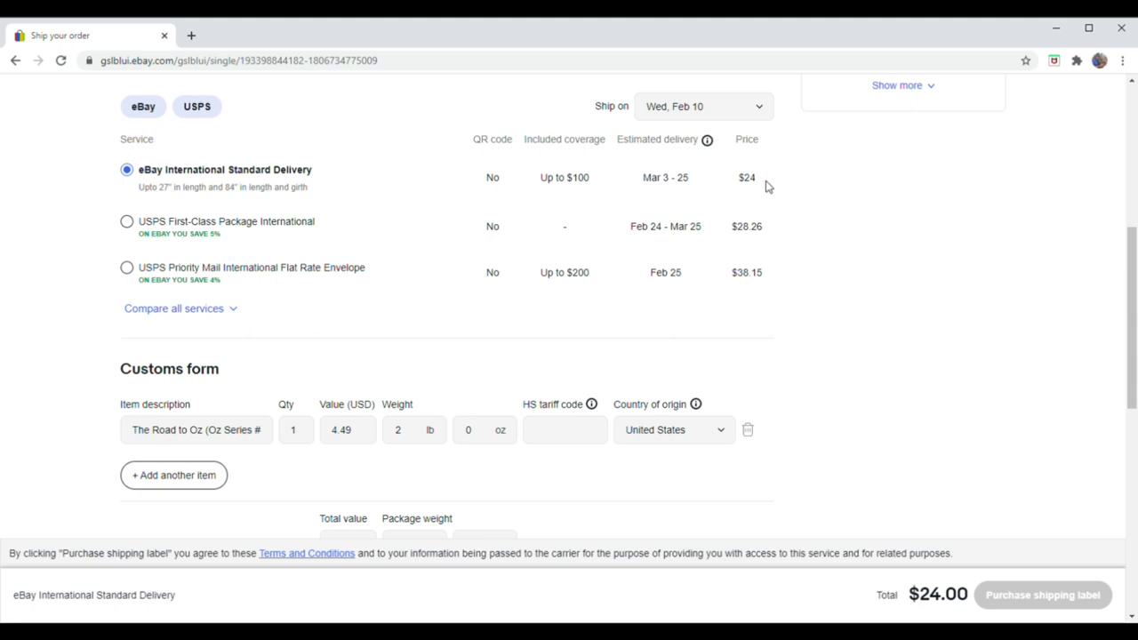
left_click(127, 222)
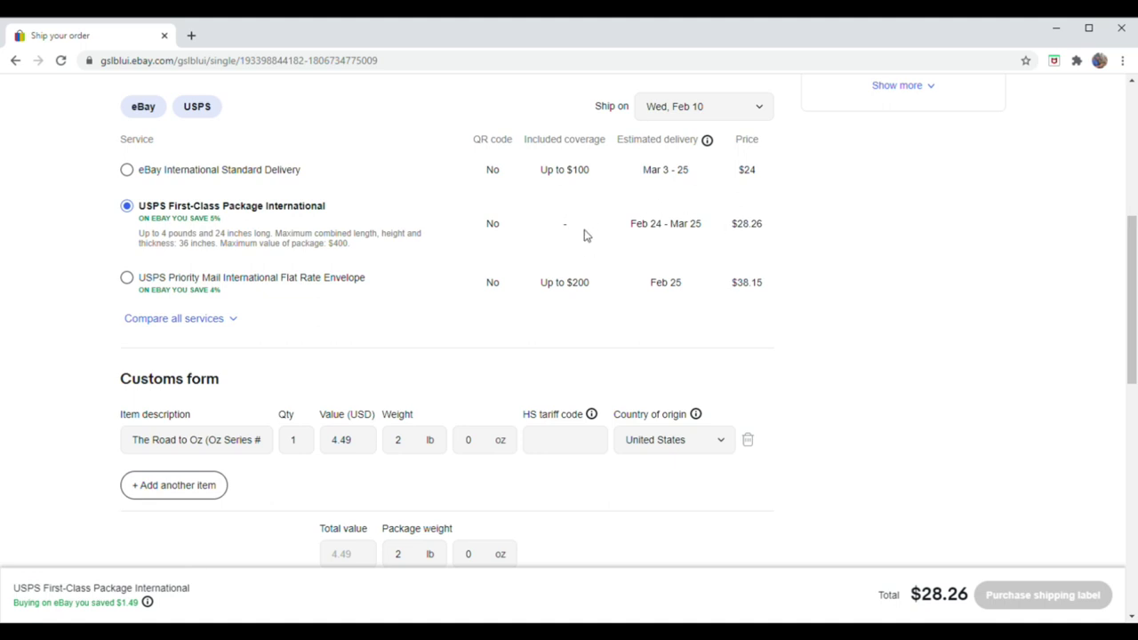
left_click(127, 172)
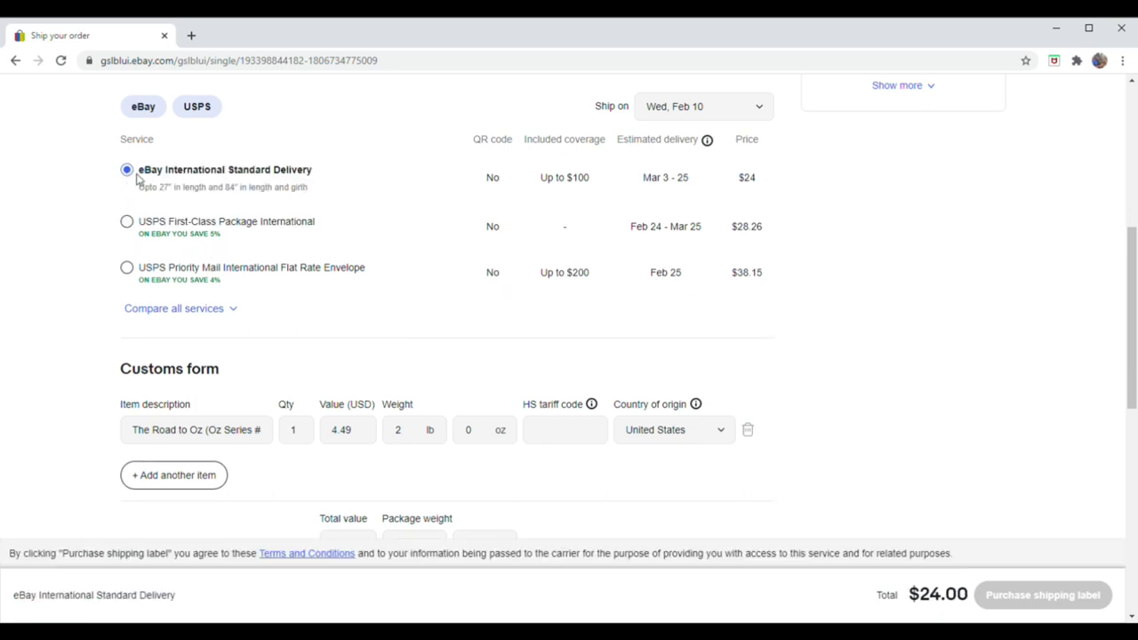
Step: Replace the item description in the customs form with "Audiobook"
scroll(227, 175, "down", 2)
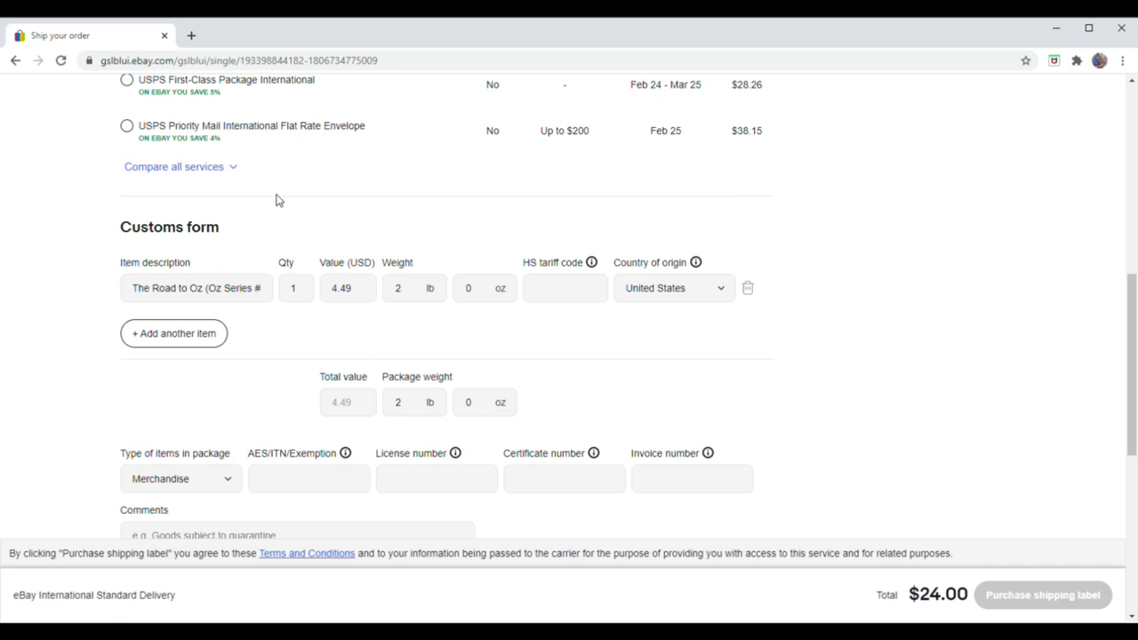
scroll(186, 147, "down", 1)
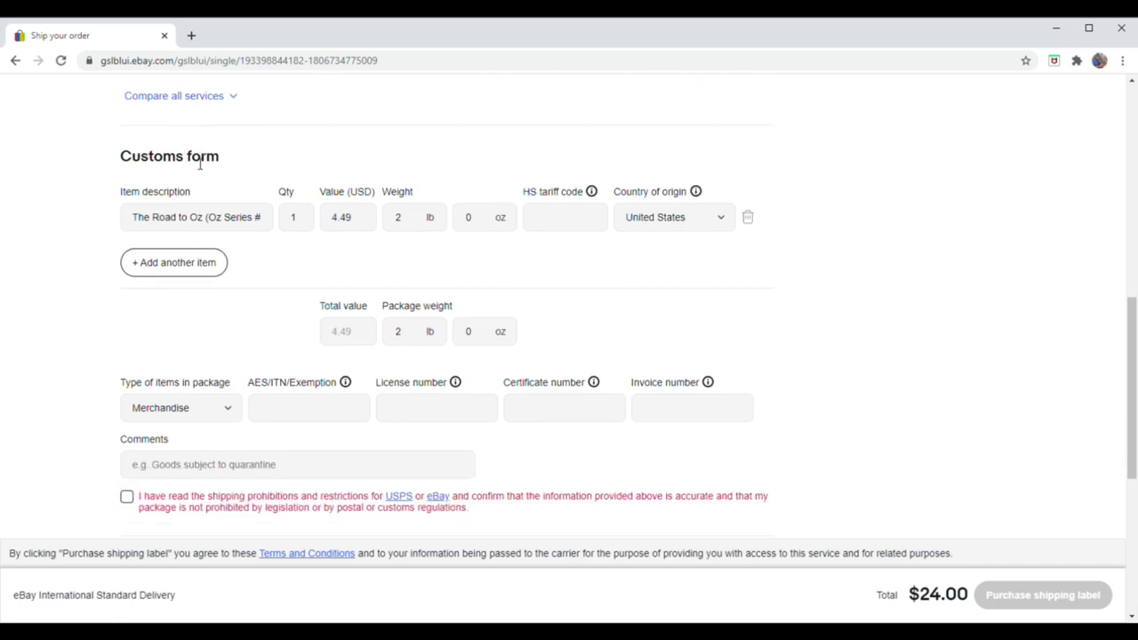
scroll(200, 160, "down", 1)
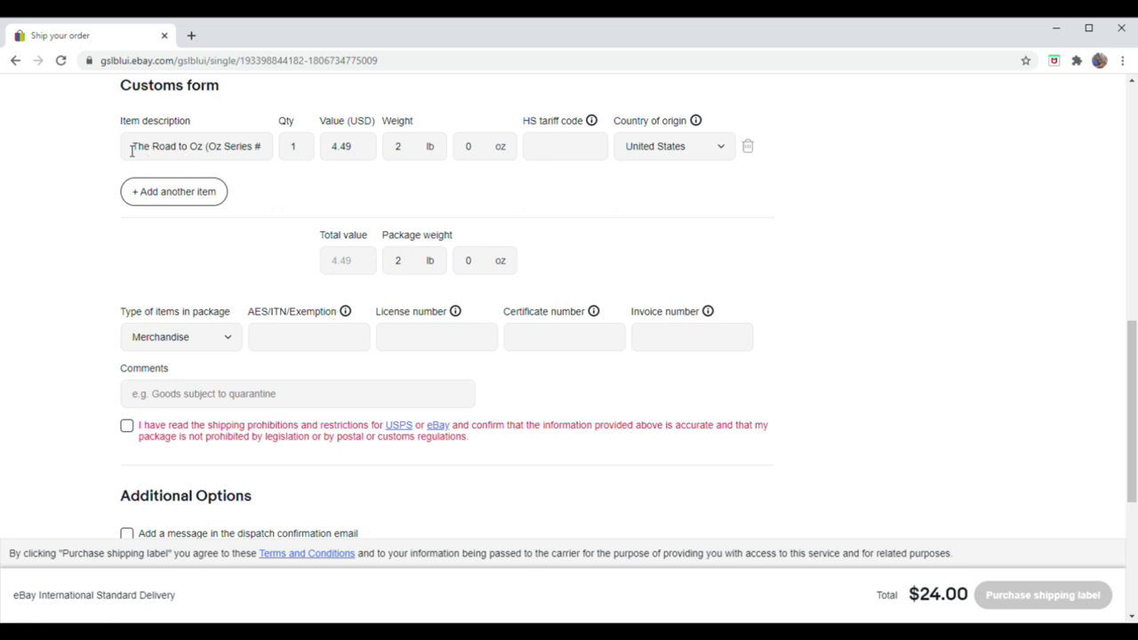
left_click_drag(132, 149, 409, 170)
key("BackSpace")
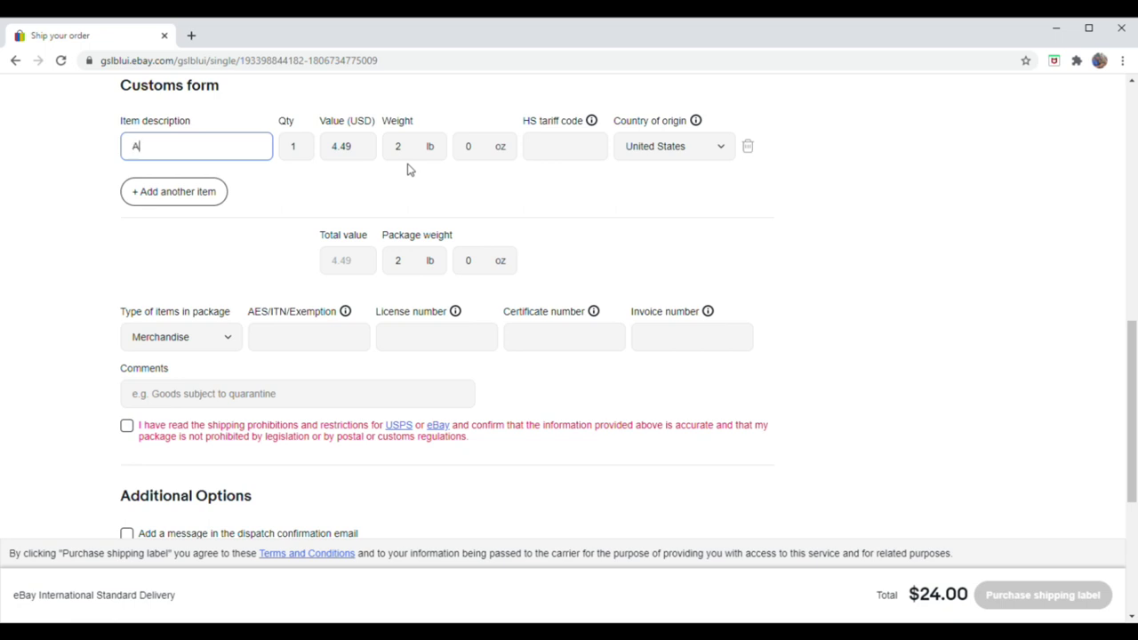
type("Audiobook")
Step: Set the audiobook's item weight in the customs form to 0 lb 10 oz
double_click(409, 151)
type("0")
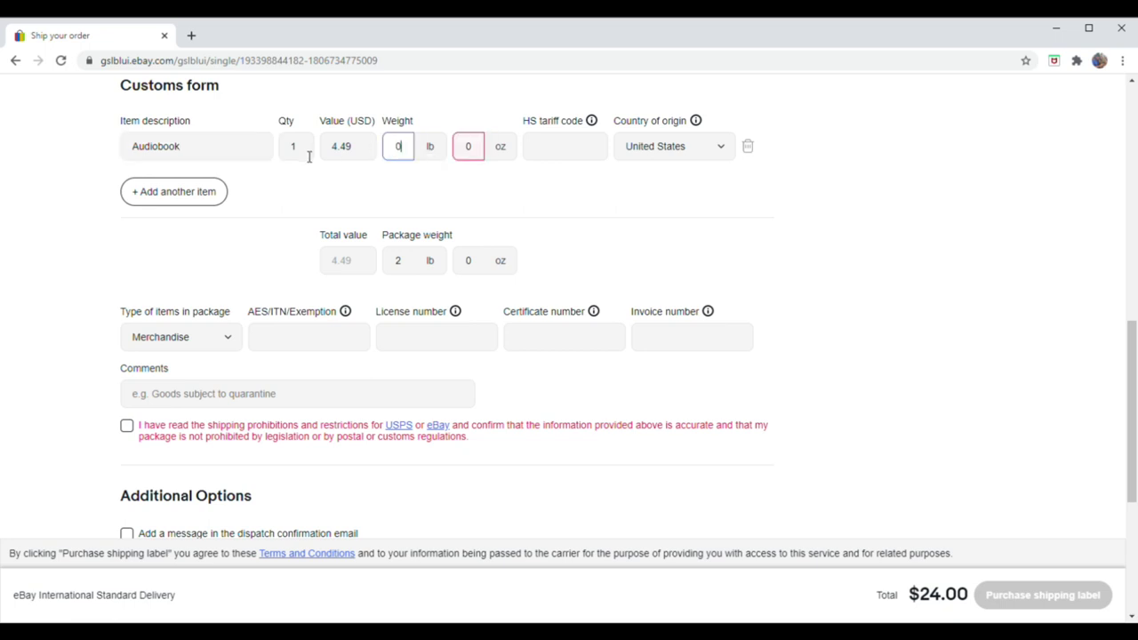
left_click(468, 150)
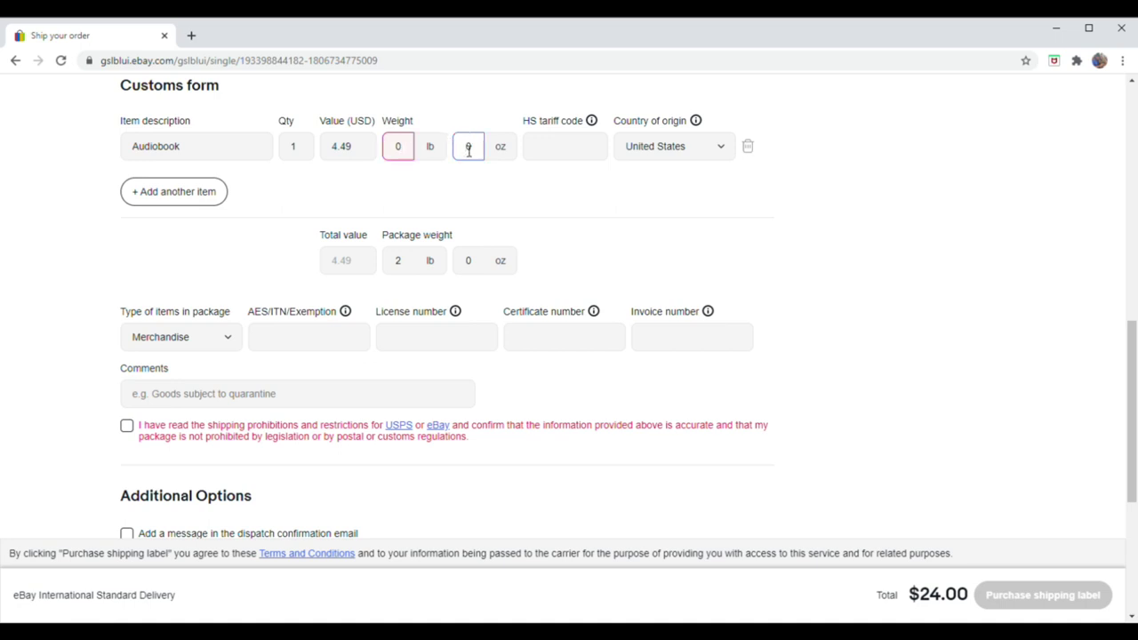
type("1")
left_click(208, 255)
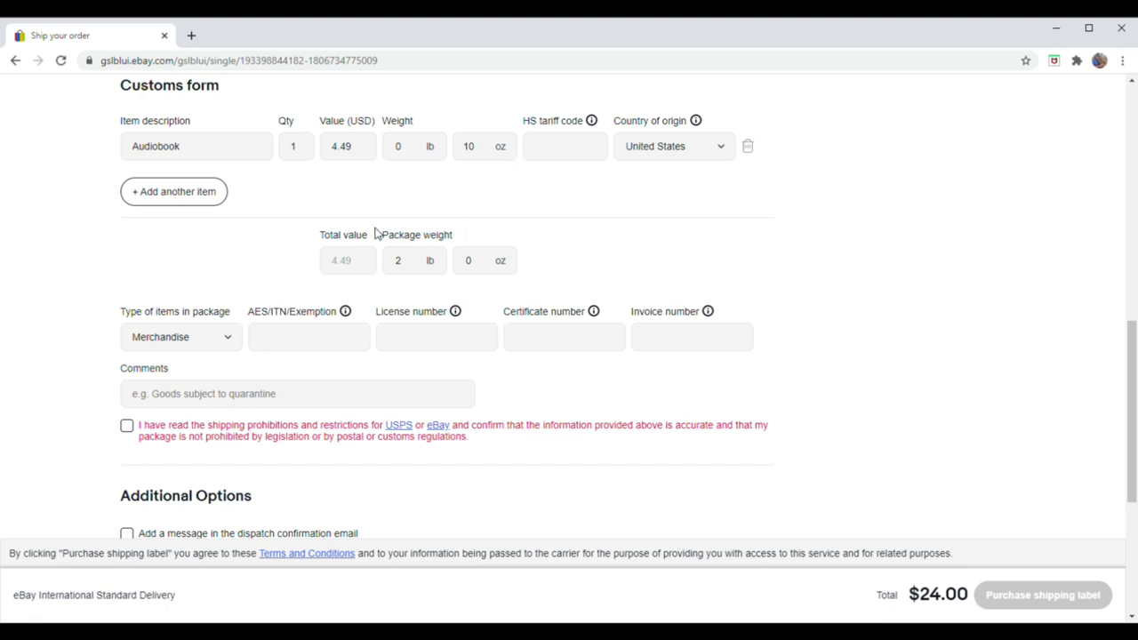
Step: Check the type of items in the package, keeping Merchandise, and accept the shipping prohibitions and restrictions statement
scroll(376, 234, "down", 2)
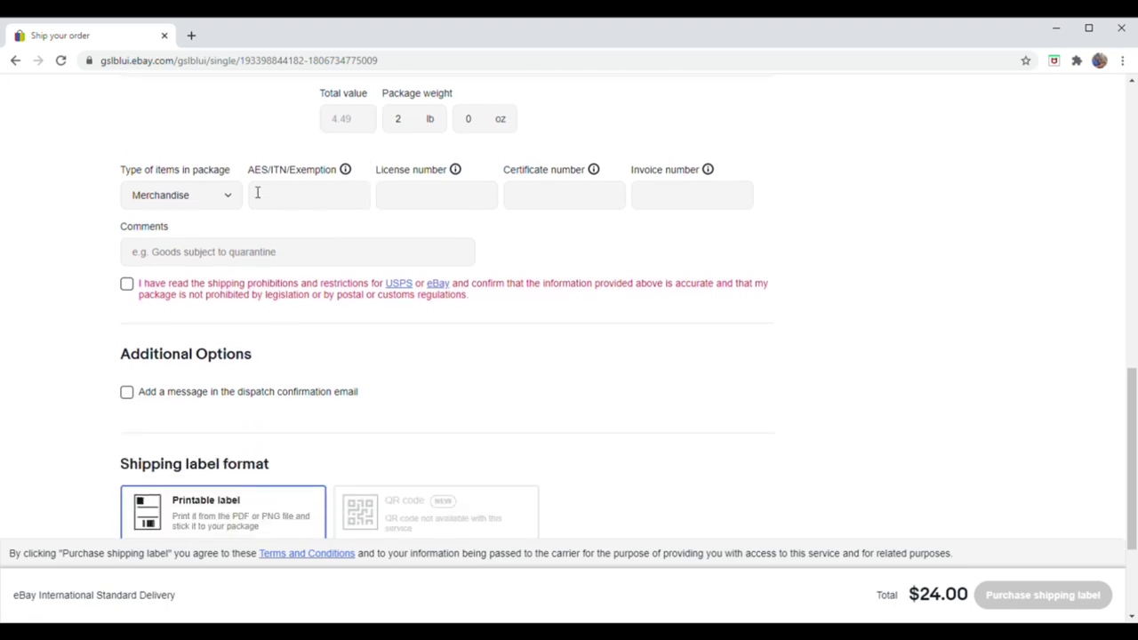
left_click(187, 200)
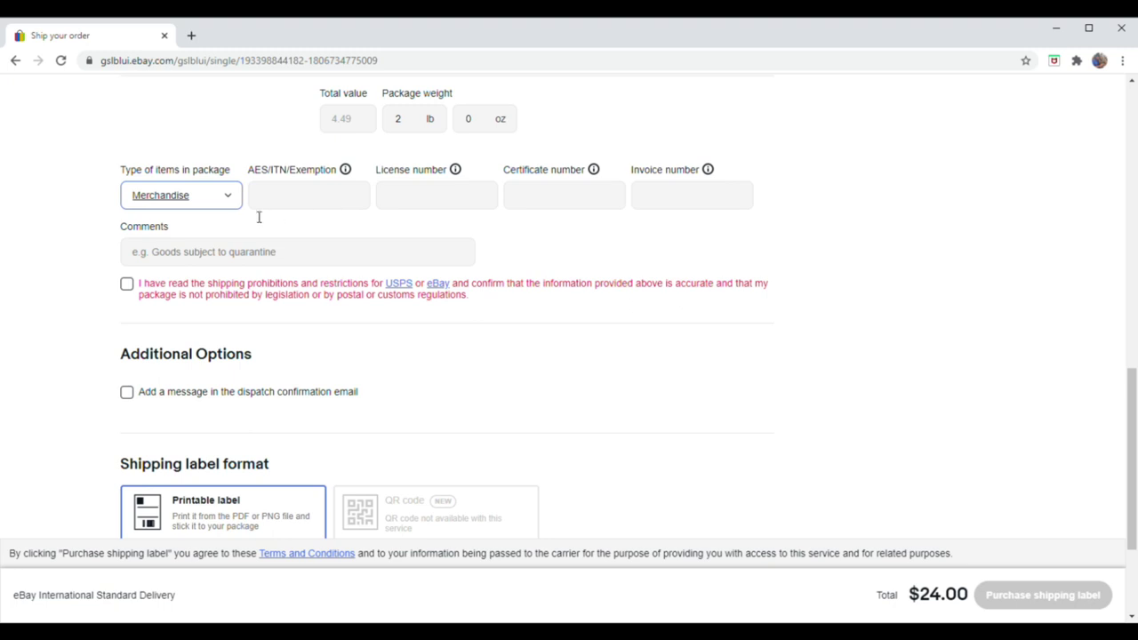
scroll(242, 224, "down", 1)
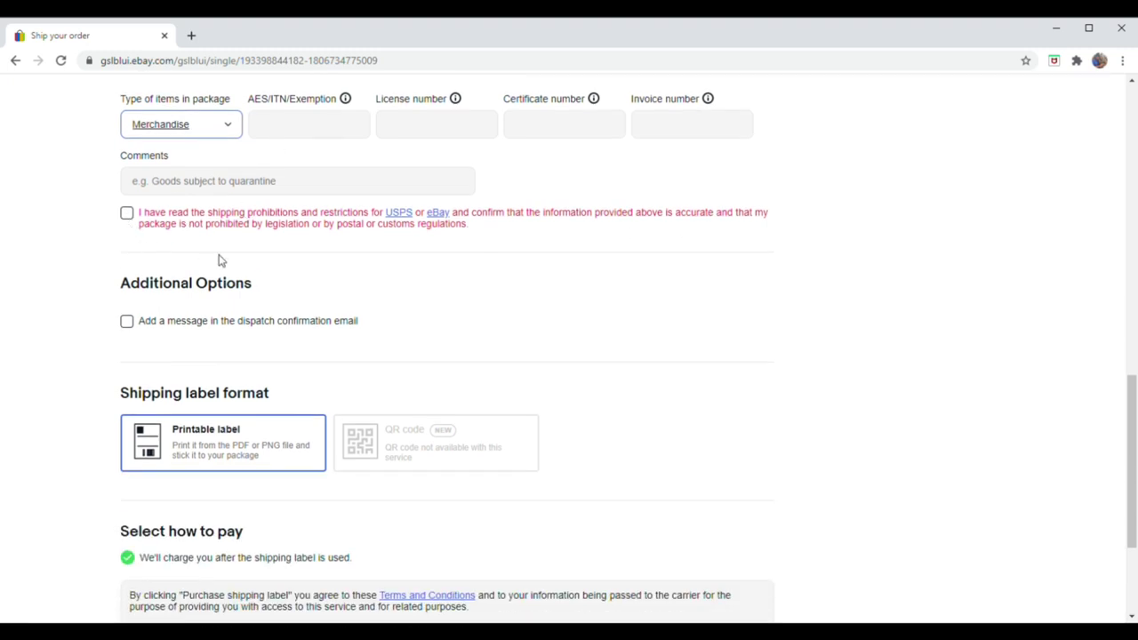
left_click(128, 215)
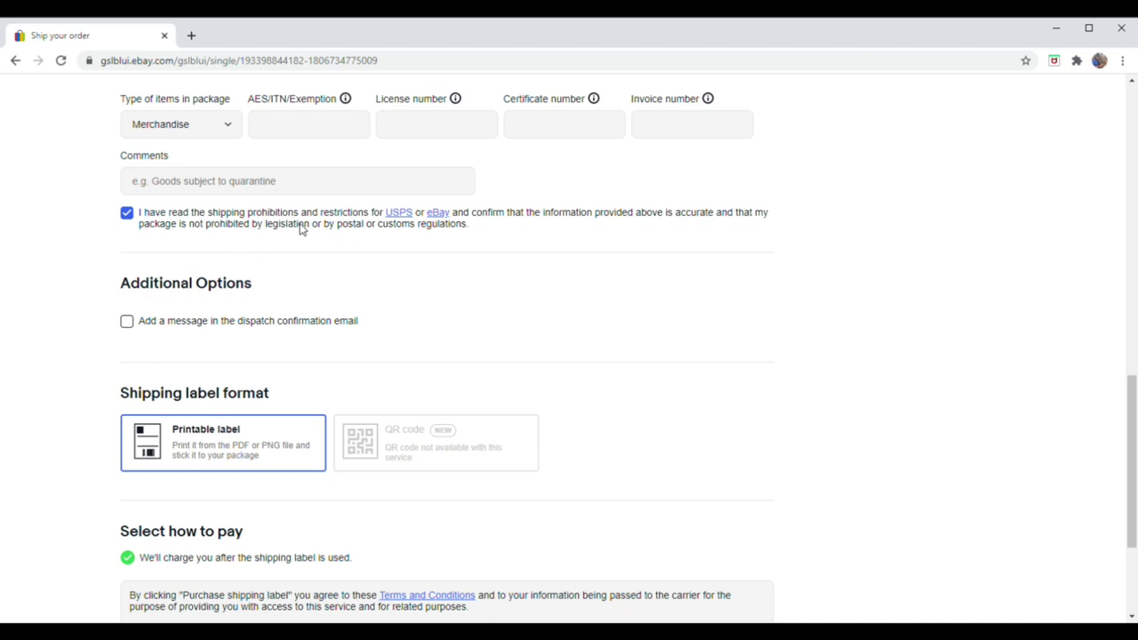
Step: Purchase the eBay International Standard Delivery label in the printable label format
scroll(253, 229, "down", 2)
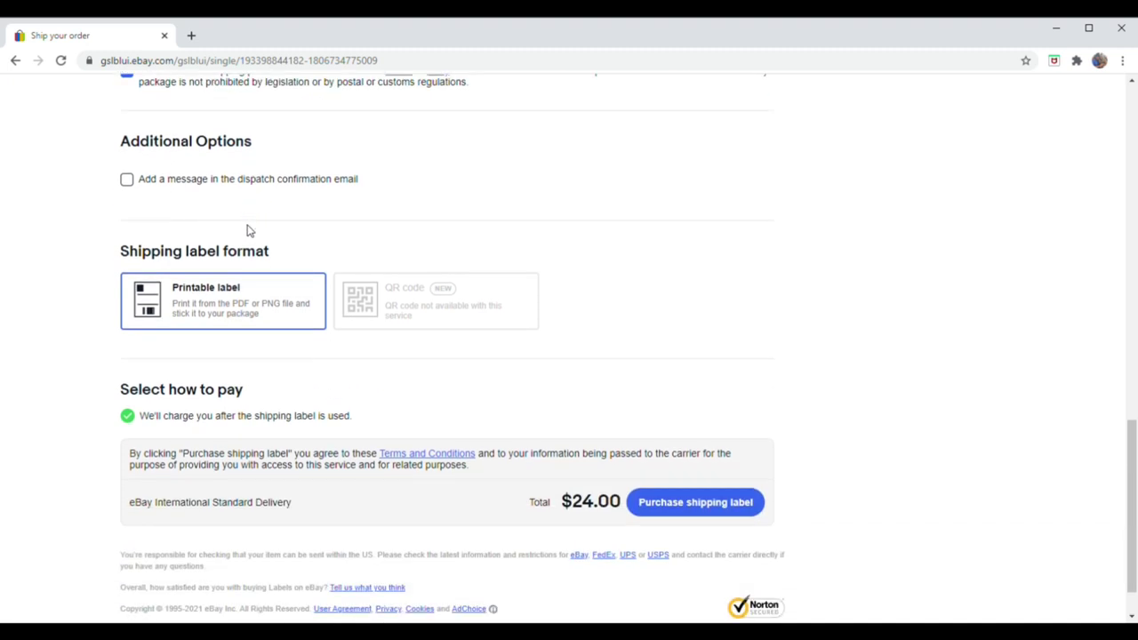
scroll(236, 216, "up", 2)
scroll(236, 219, "down", 4)
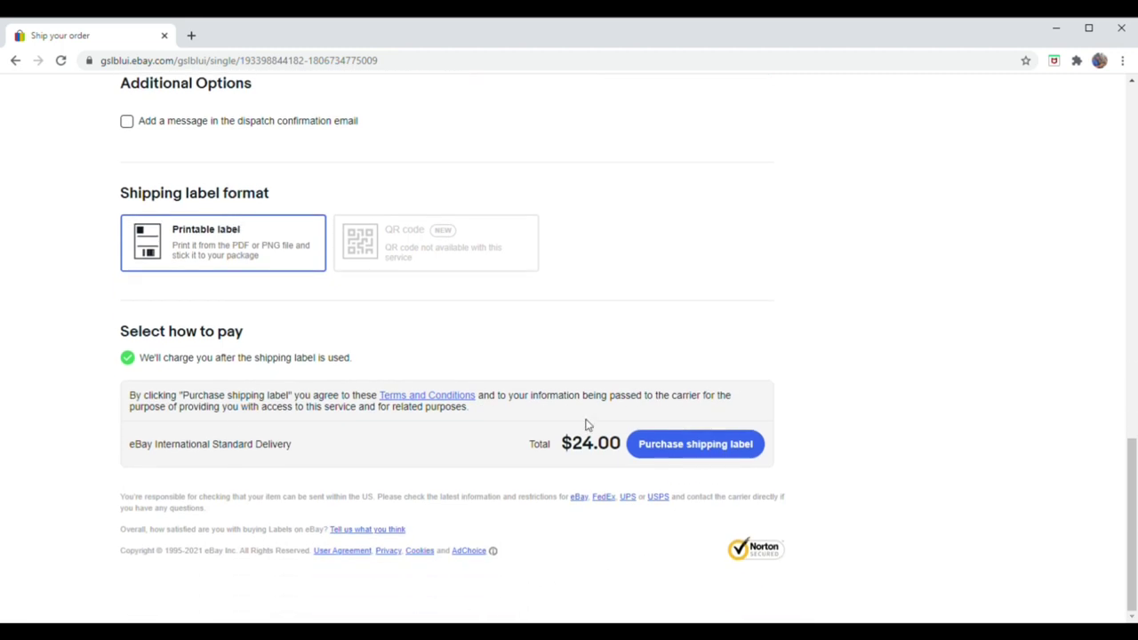
left_click(692, 452)
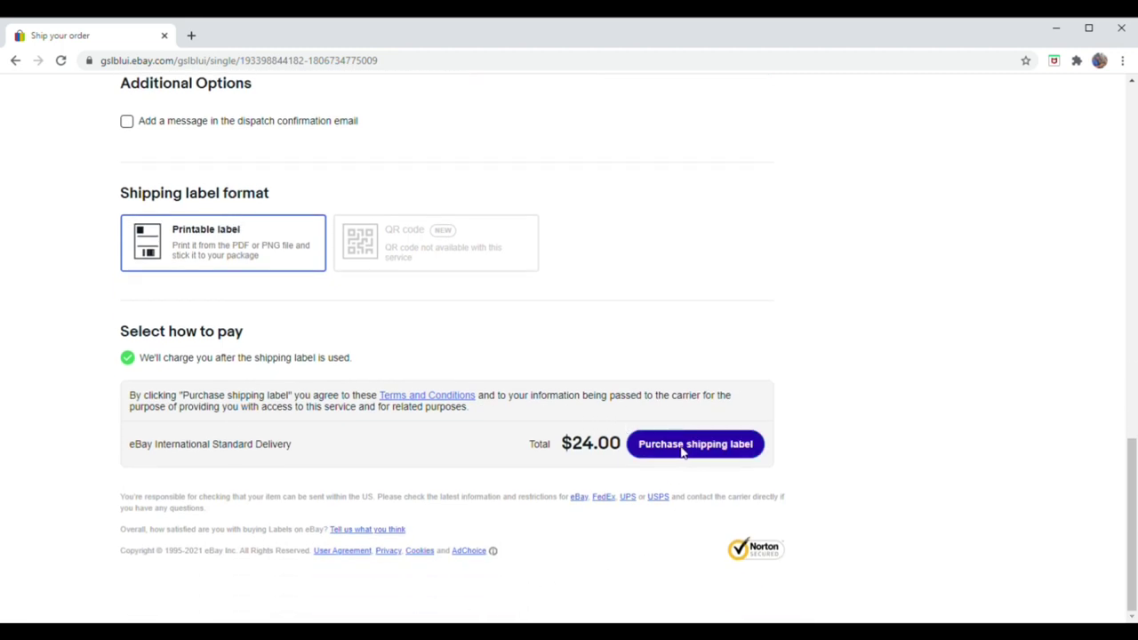